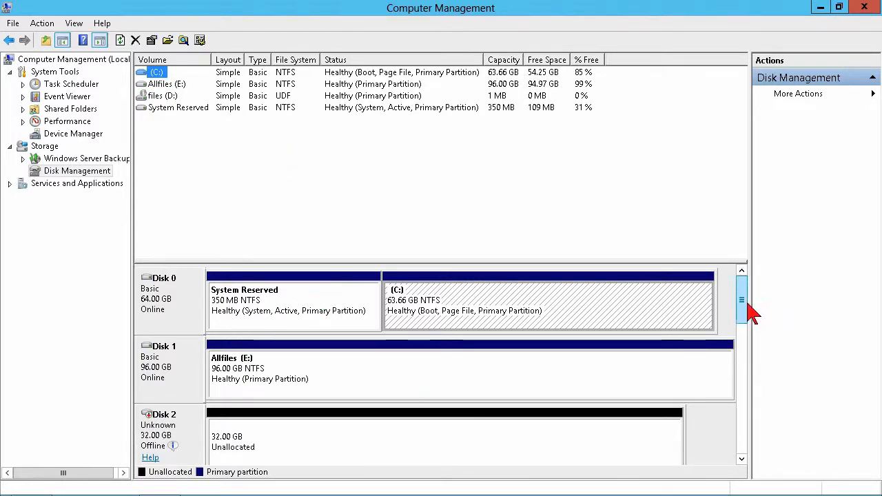
Bring Disk 2 online and initialize it with the MBR (Master Boot Record) partition style
mouse_move(745, 310)
left_mouse_down()
mouse_move(744, 449)
mouse_move(742, 293)
left_mouse_up()
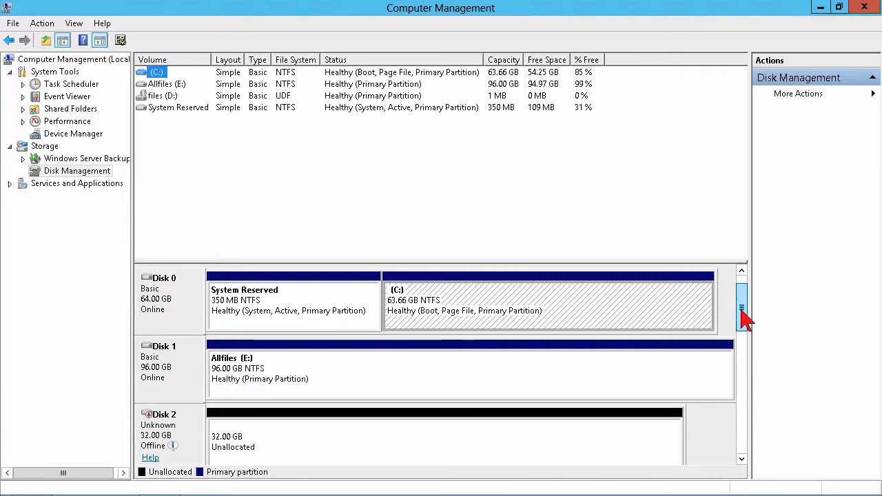
left_click_drag(742, 294, 744, 311)
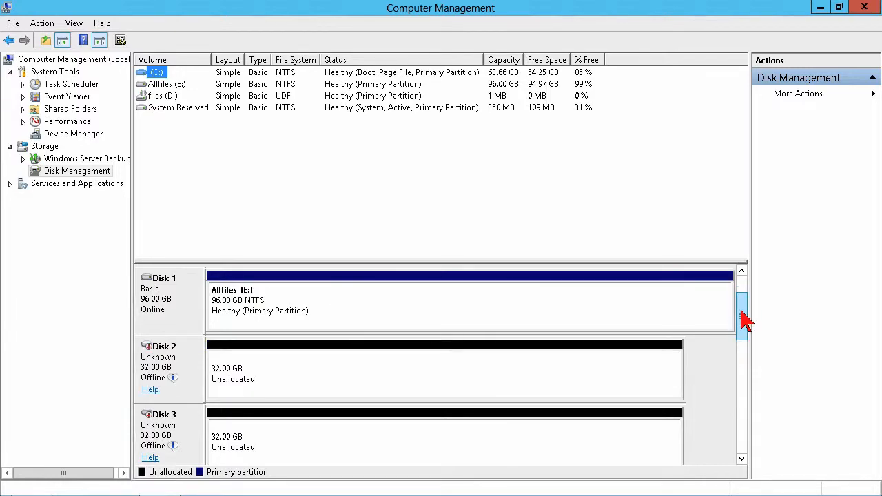
right_click(189, 360)
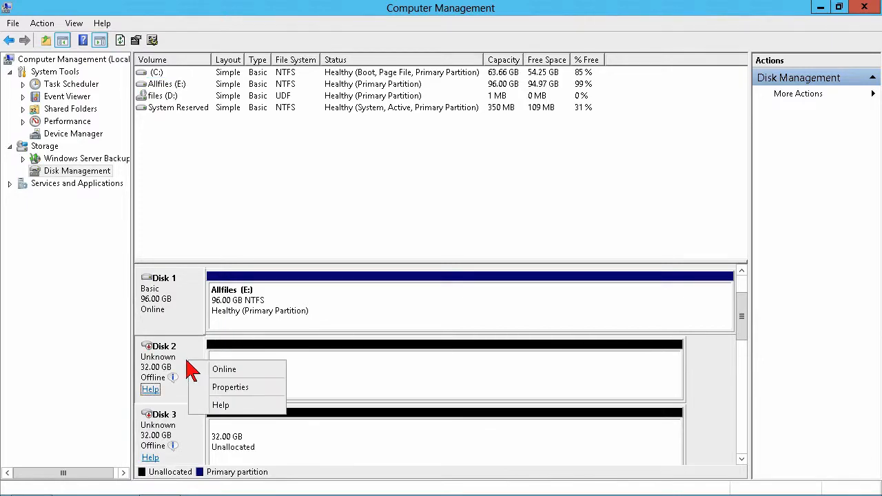
left_click(218, 368)
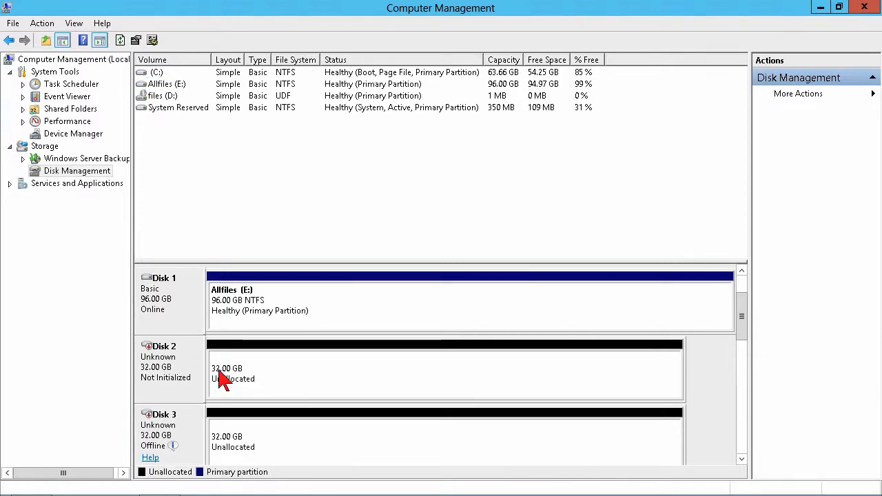
right_click(186, 356)
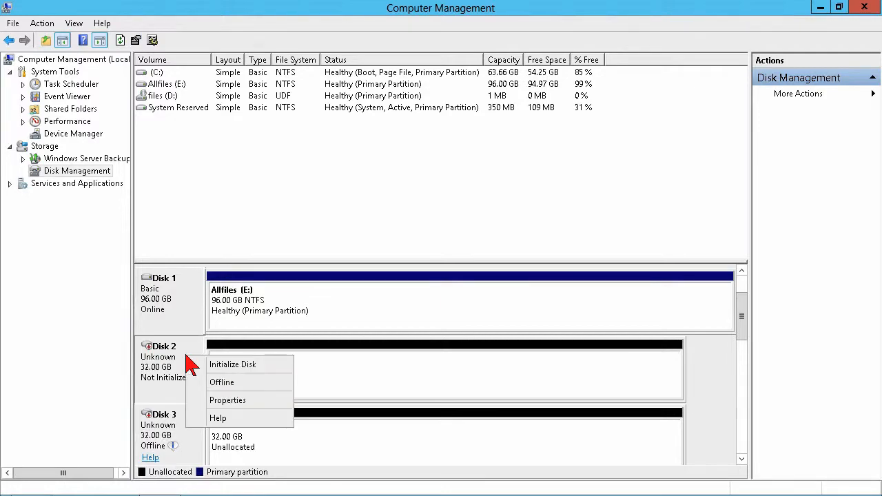
left_click(221, 368)
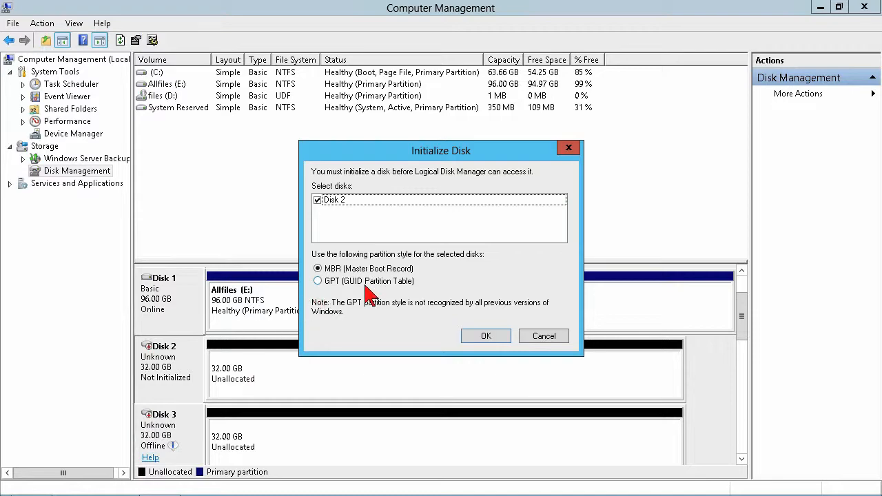
left_click(486, 338)
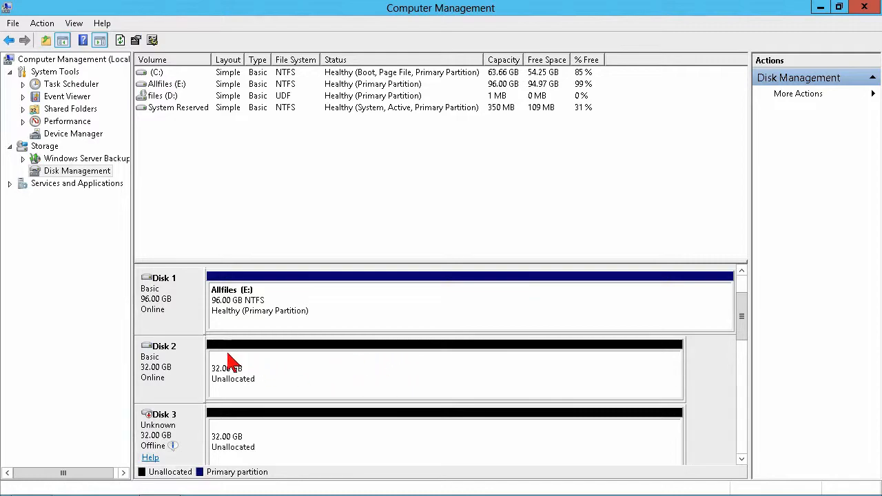
Set up a new simple volume in Disk 2's unallocated space with a size of 32765 MB and drive letter F
left_click(308, 372)
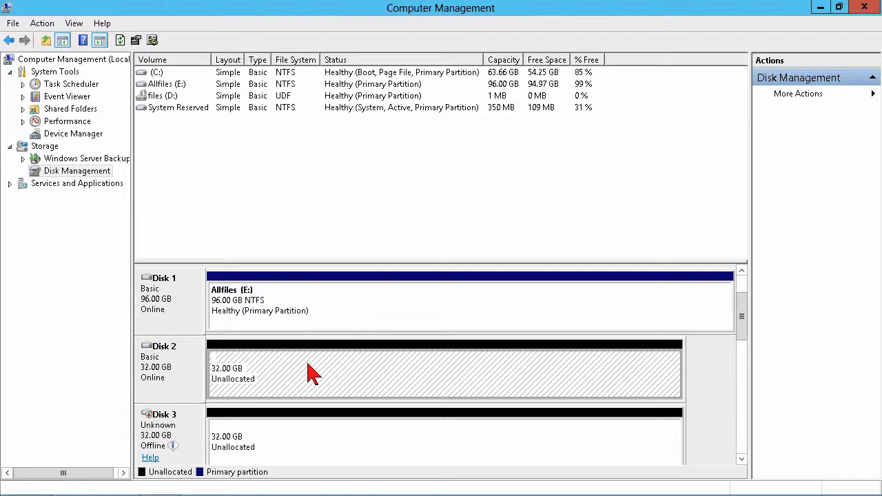
right_click(309, 373)
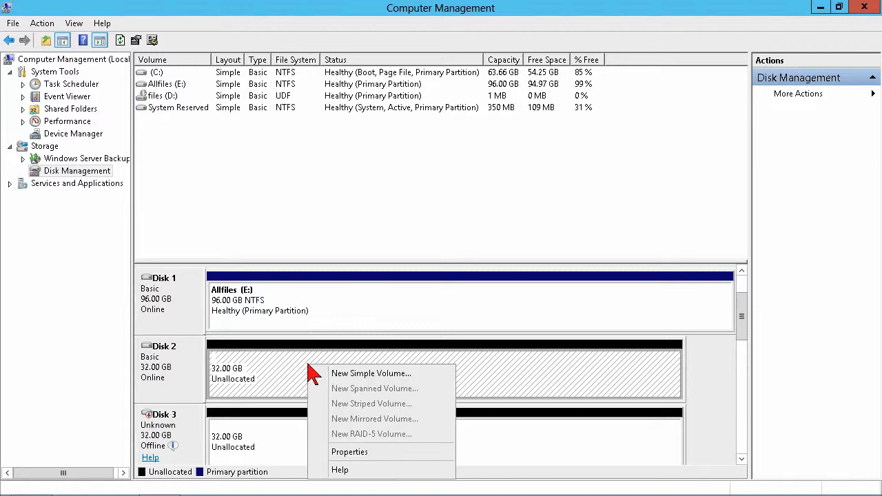
left_click(354, 376)
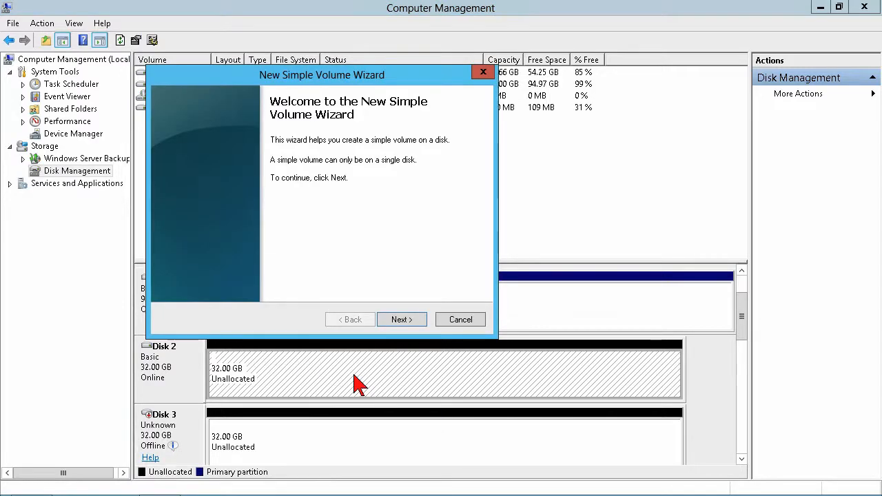
left_click(402, 321)
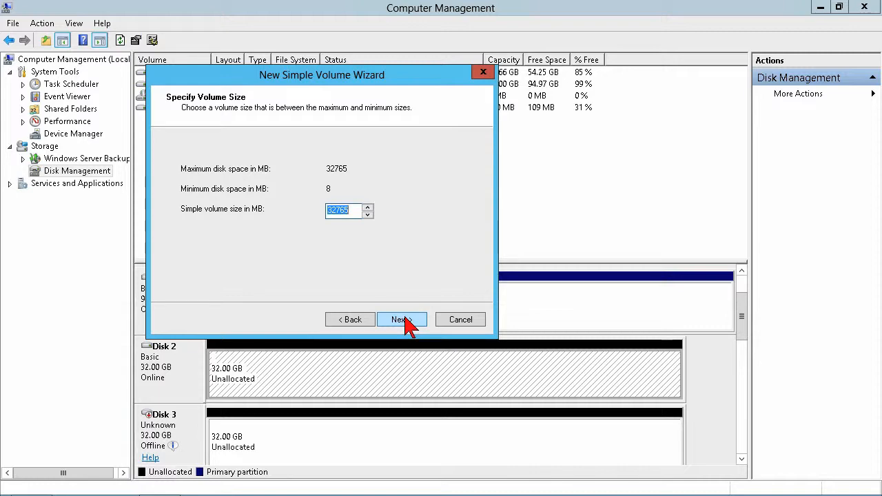
left_click(404, 319)
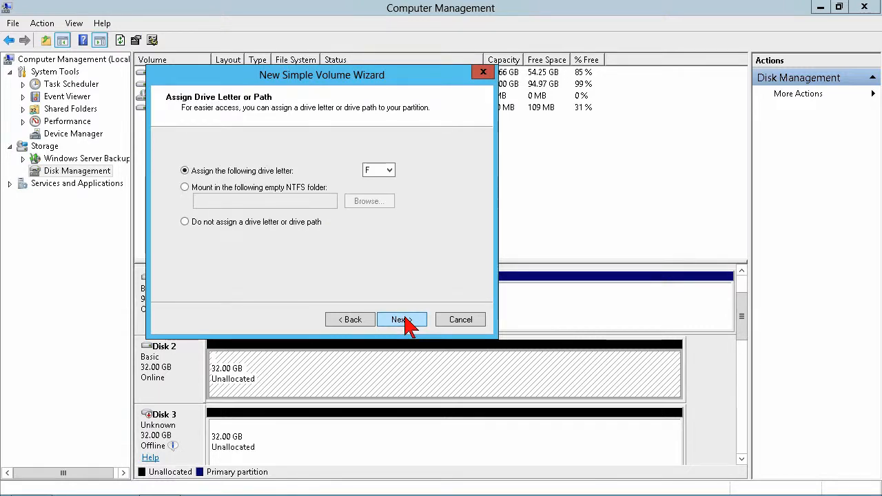
left_click(385, 172)
left_click(385, 174)
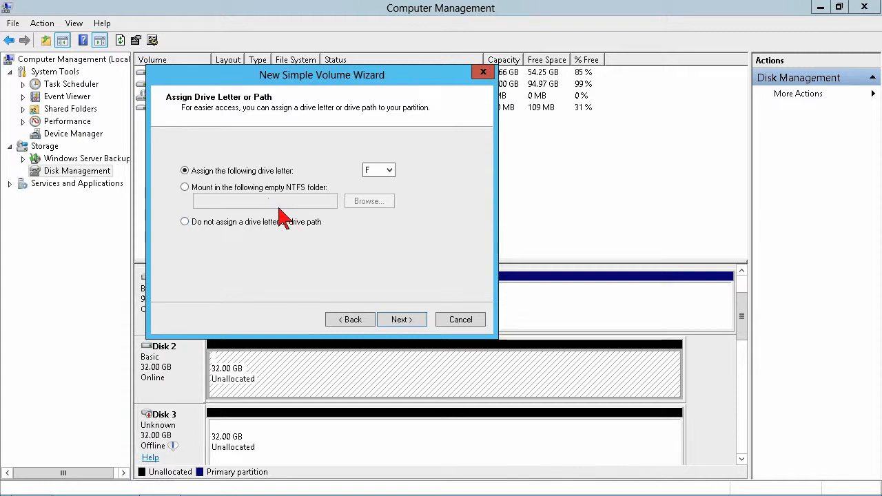
left_click(400, 321)
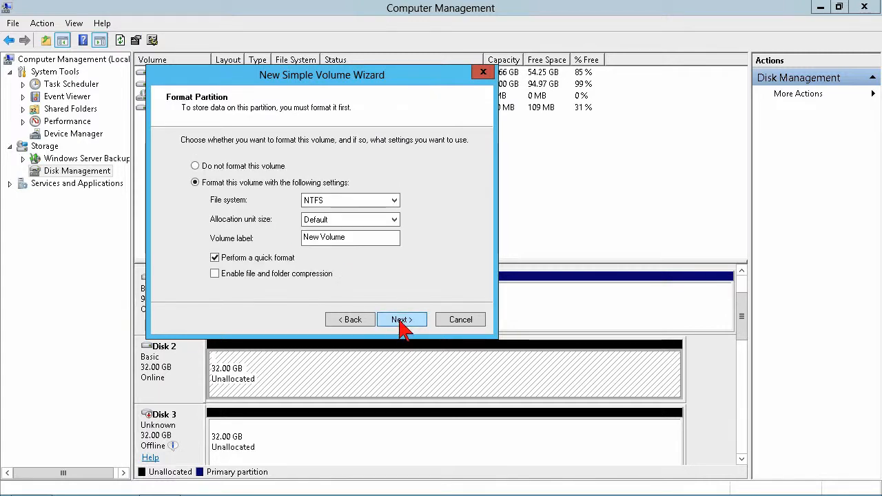
Label the new volume DataStore with the NTFS file system, create it with a quick format, and dismiss the extra format request
left_click_drag(365, 240, 272, 251)
type("DataStore")
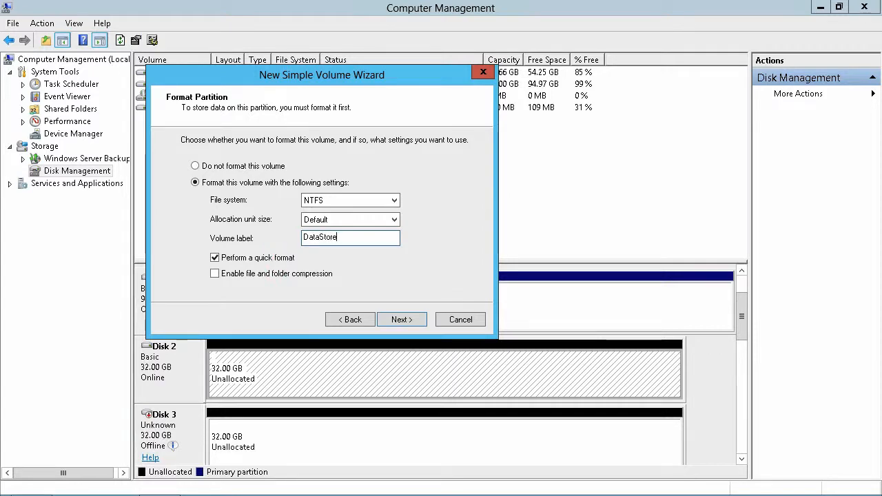
left_click(359, 201)
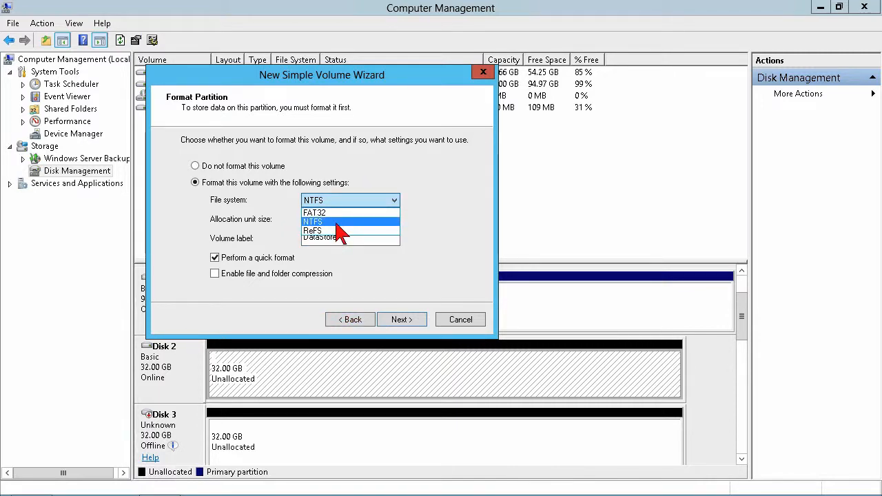
left_click(336, 222)
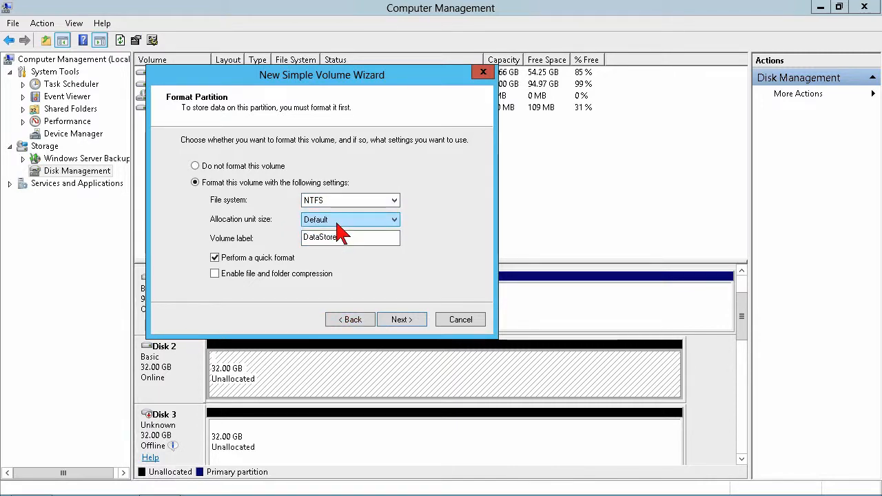
left_click(401, 319)
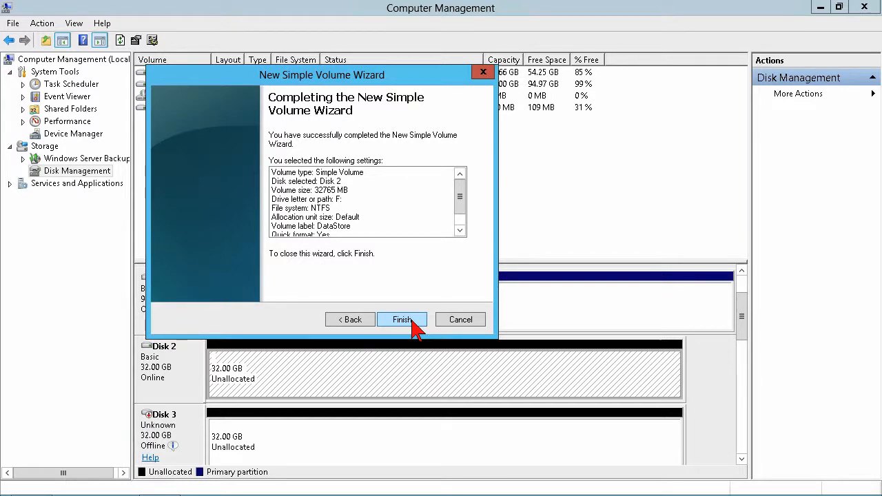
left_click(403, 320)
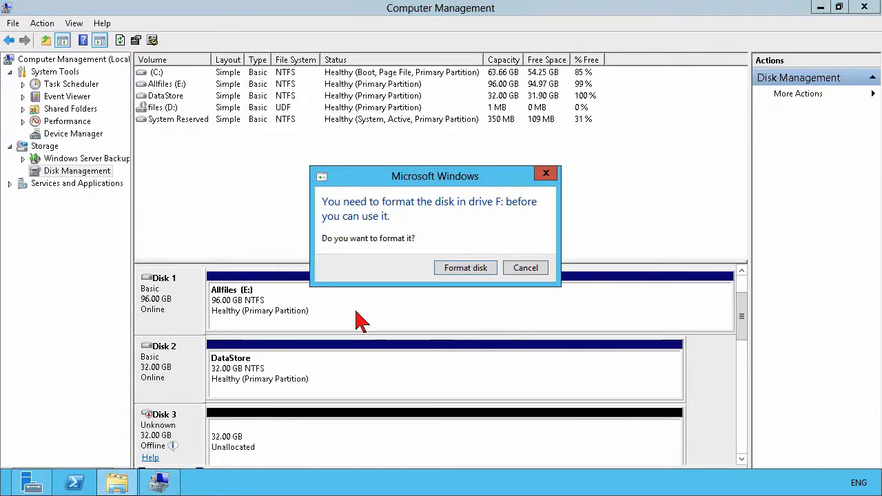
left_click(526, 268)
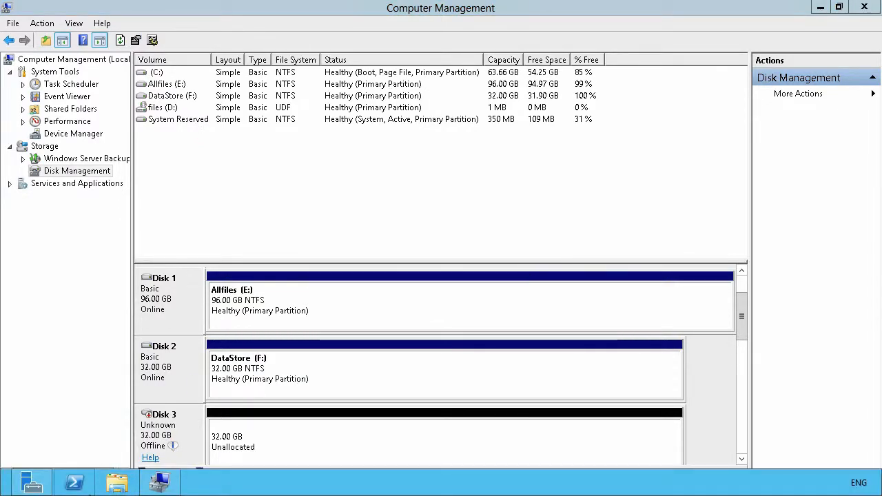
Switch to File Explorer and examine the DataStore (F:) drive's contents and its capacity among the computer's drives
left_click(117, 483)
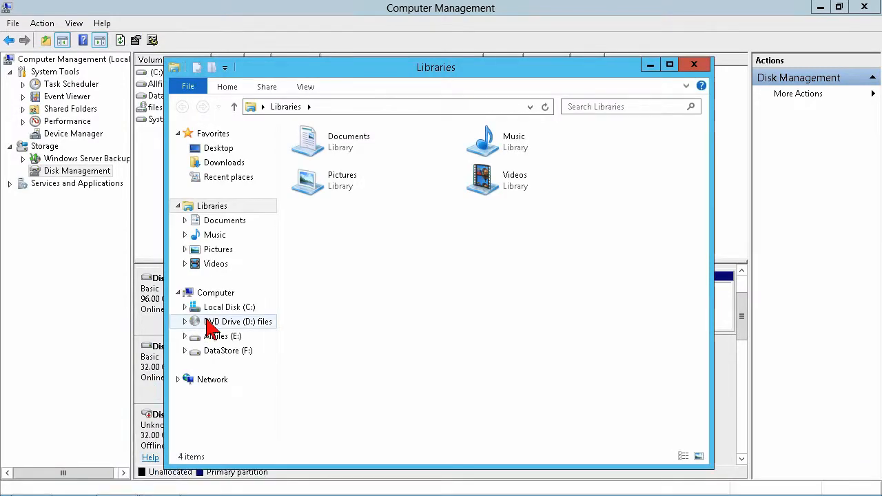
left_click(228, 356)
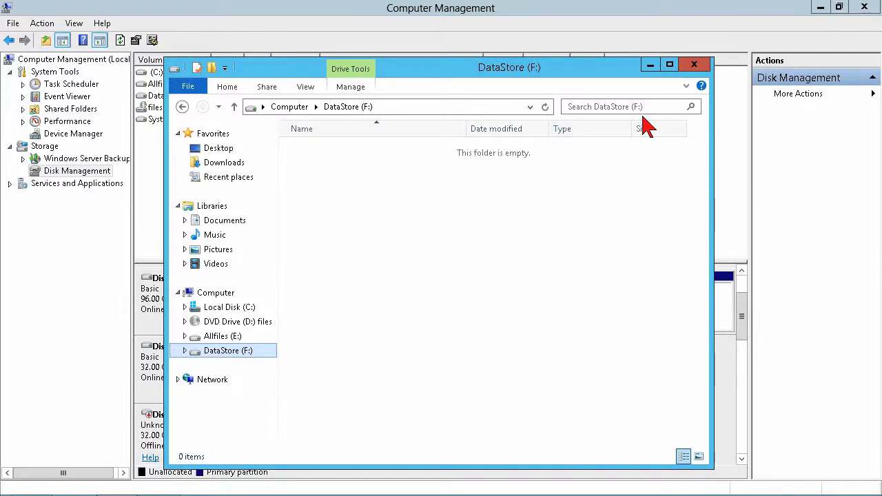
left_click(224, 295)
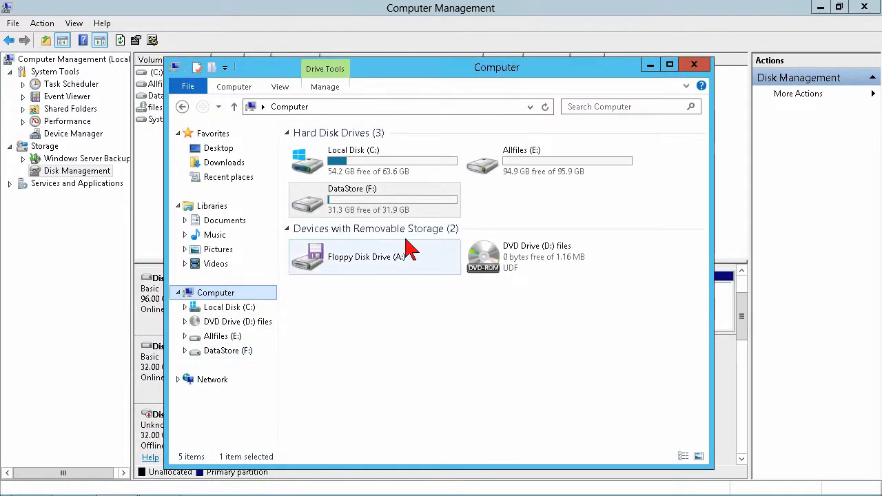
left_click(454, 208)
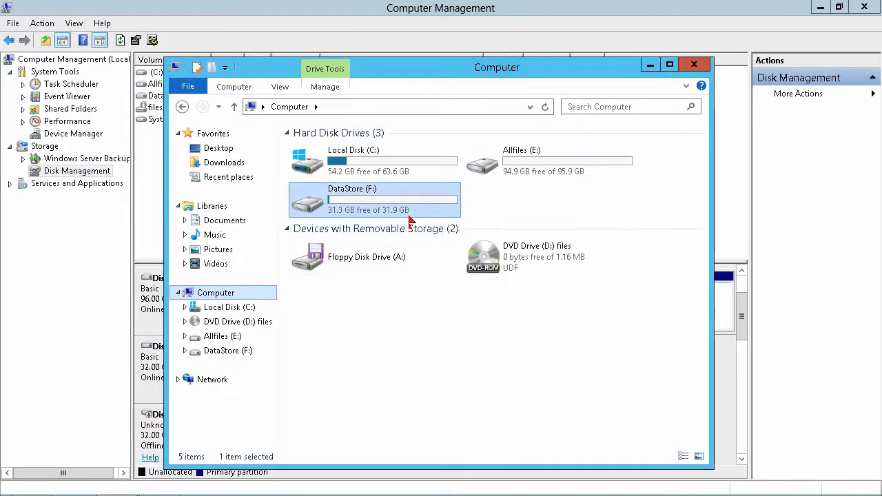
left_click(694, 65)
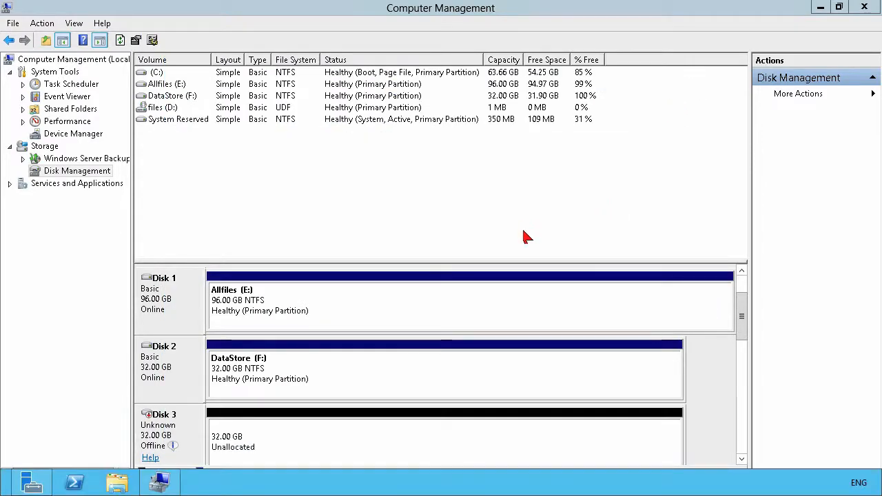
Shrink the DataStore (F:) volume on Disk 2 by 16000 MB
left_click(365, 375)
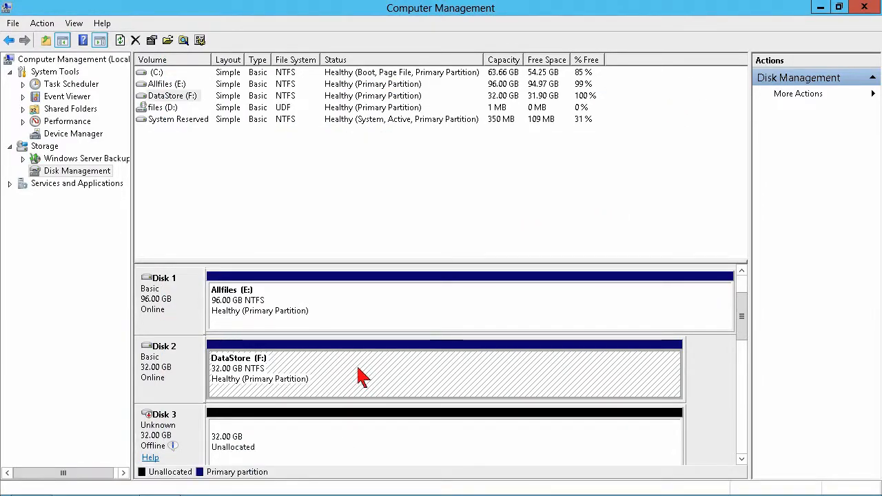
right_click(350, 363)
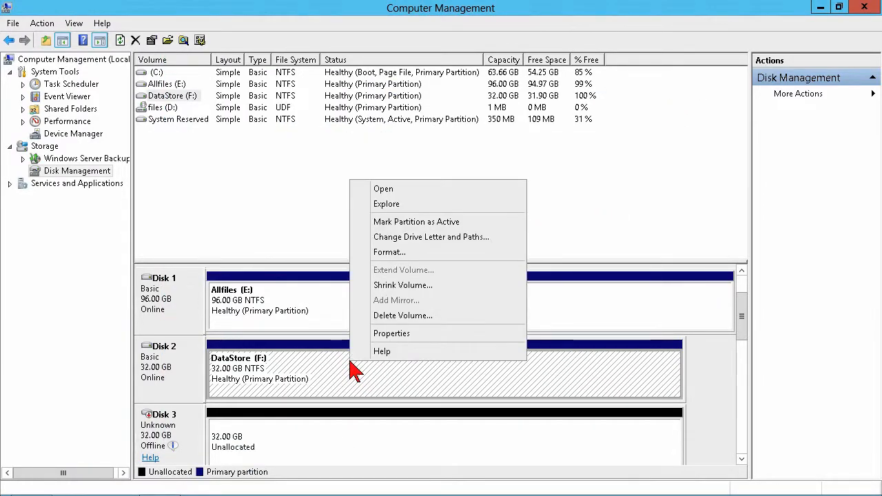
left_click(416, 285)
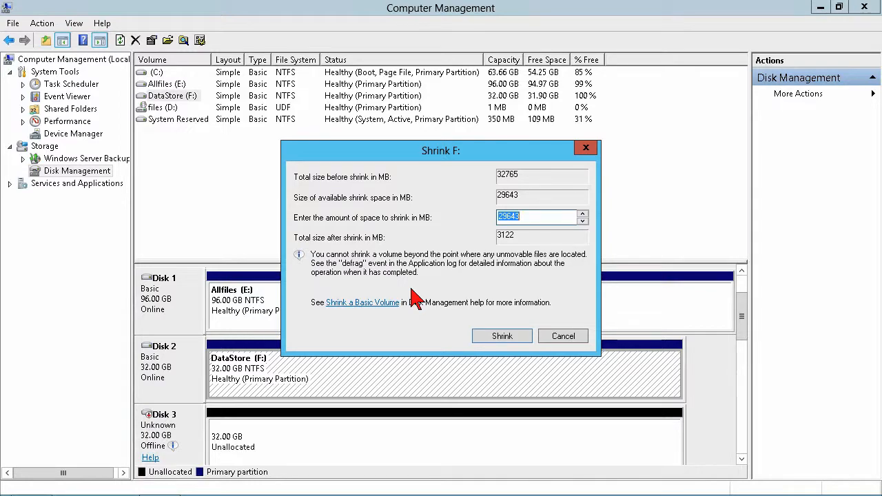
type("16000")
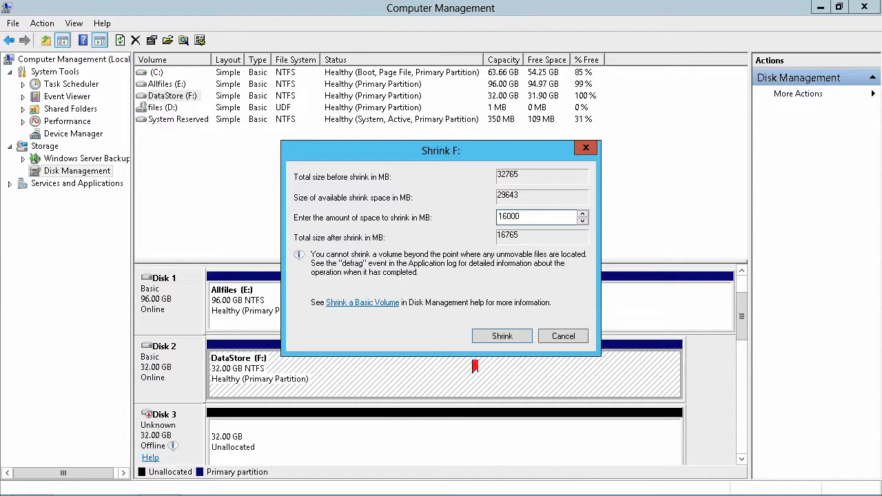
left_click(497, 338)
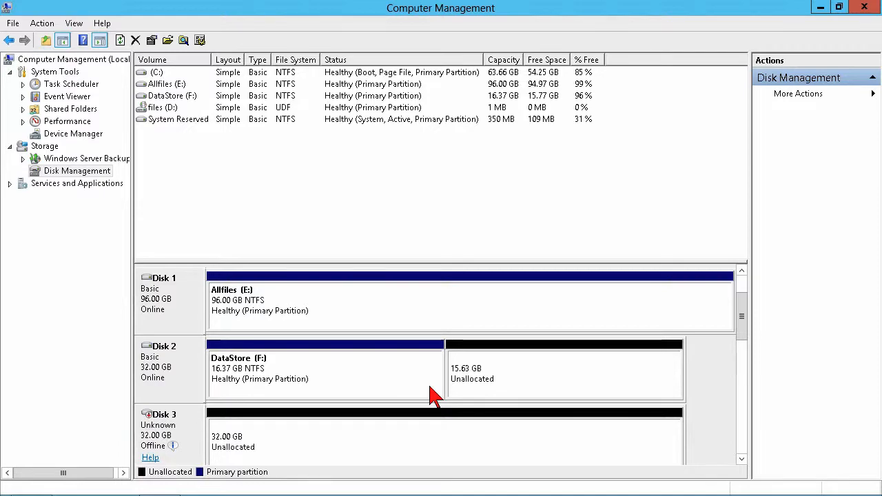
right_click(499, 370)
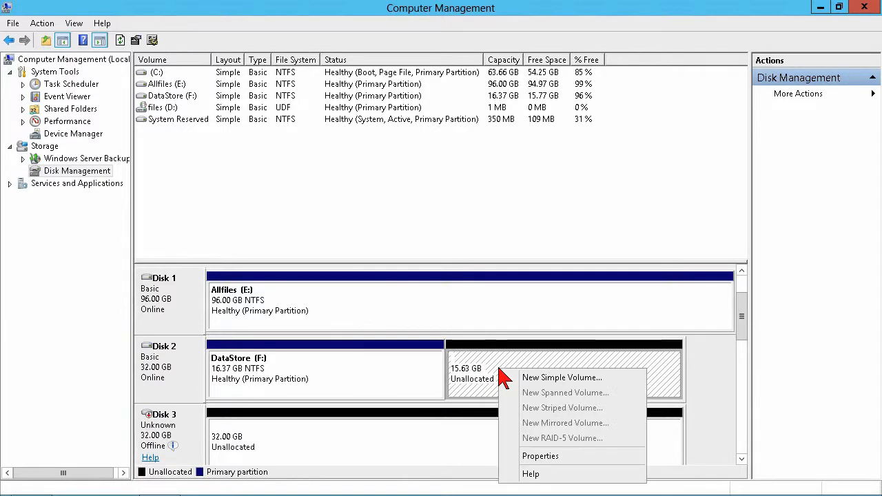
left_click(536, 380)
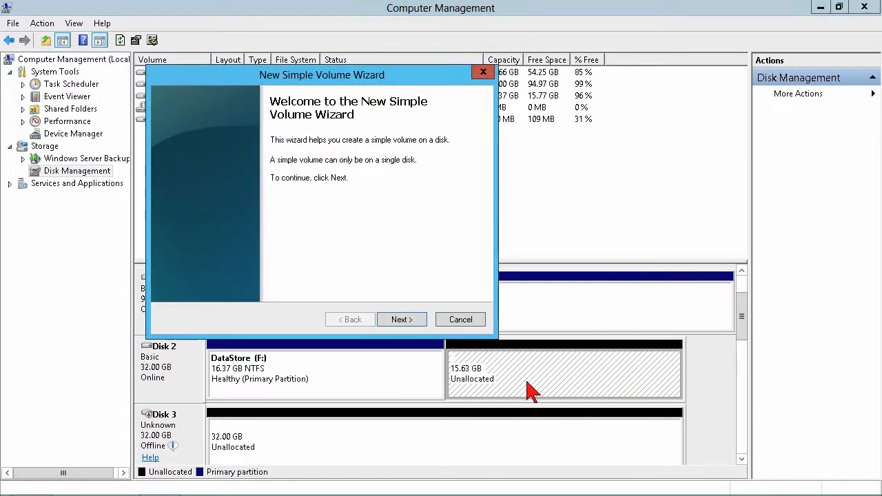
left_click(462, 320)
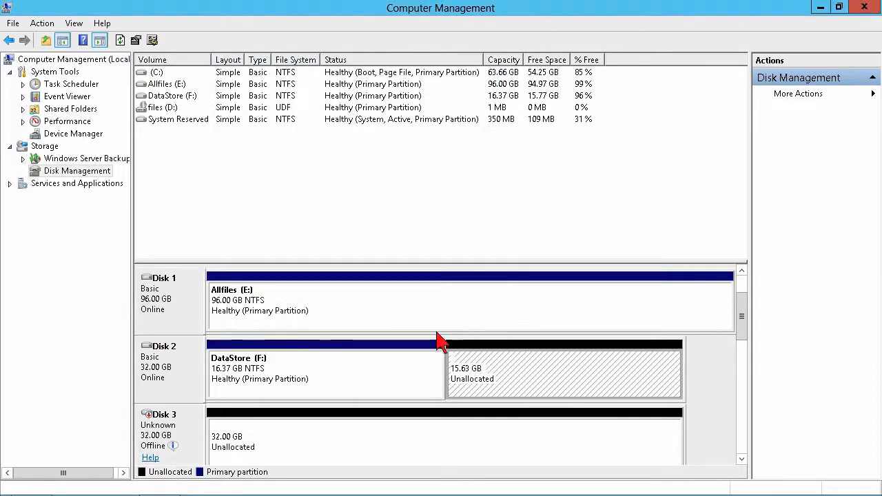
Bring Disk 3 online and initialize it with the MBR partition style
right_click(165, 446)
left_click(215, 437)
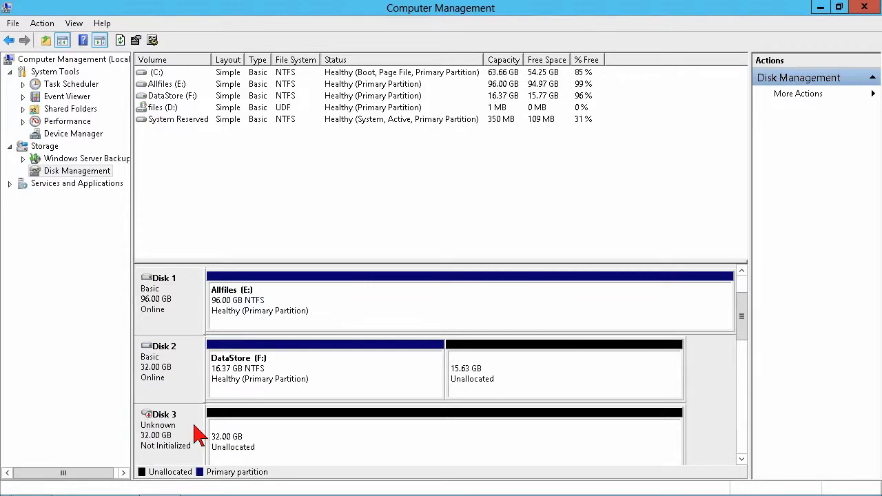
right_click(194, 425)
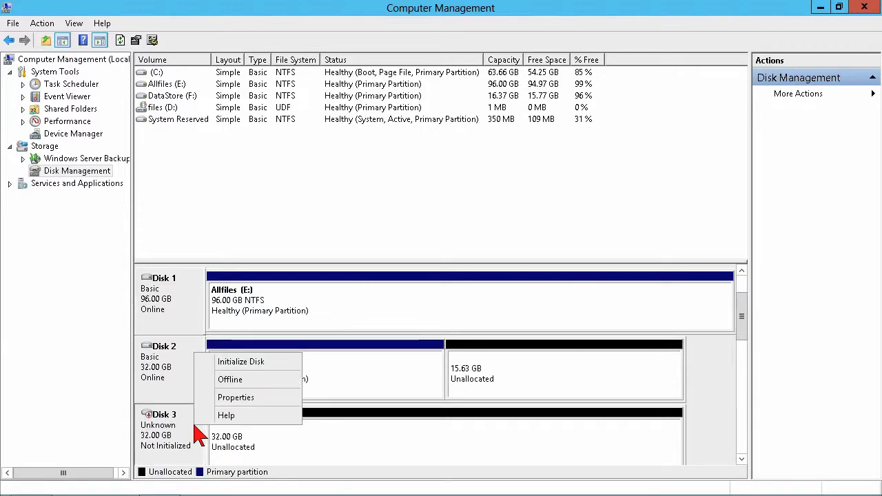
left_click(254, 362)
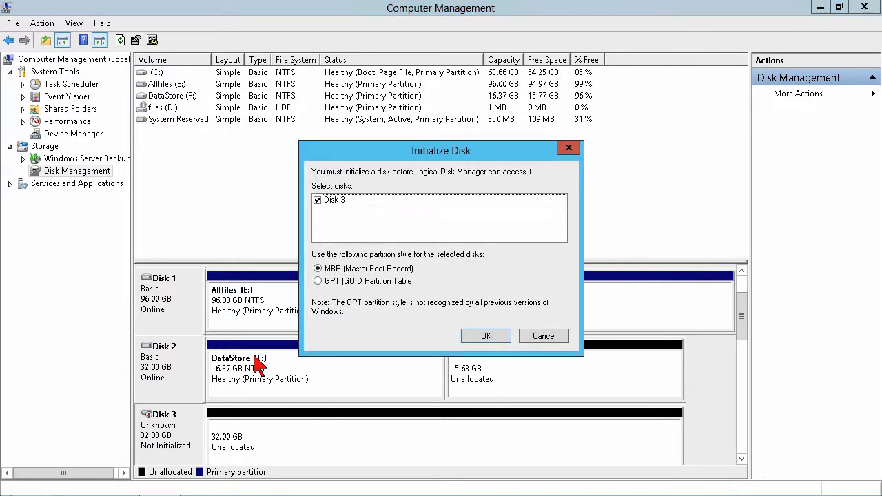
left_click(486, 337)
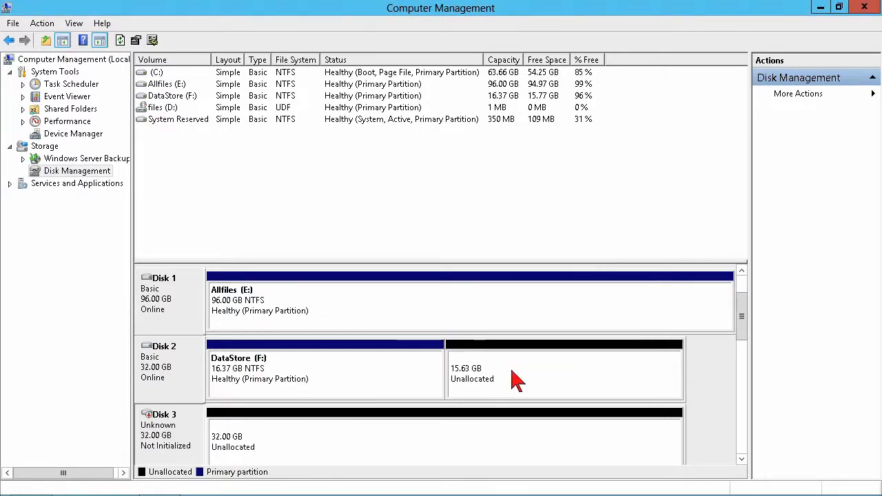
Set up a new spanned volume from Disk 2's unallocated space, combining 16000 MB on Disk 2 with 32765 MB on Disk 3
right_click(541, 377)
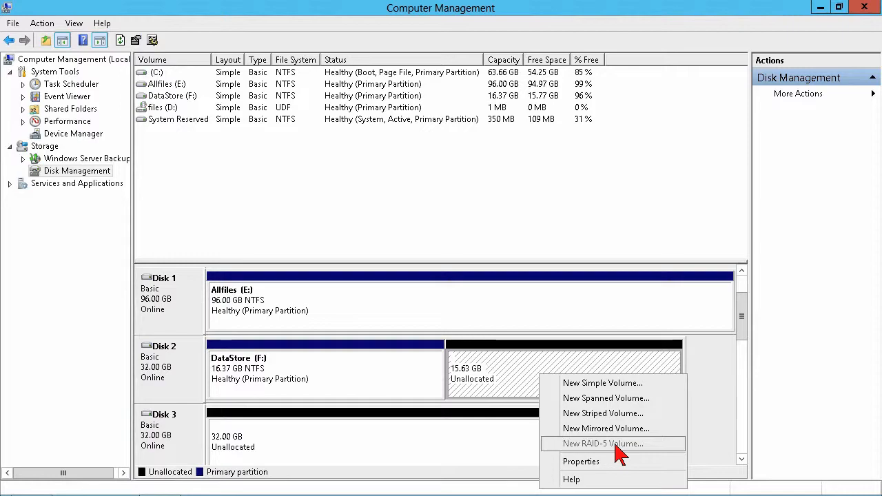
left_click(742, 337)
left_click_drag(742, 335, 748, 351)
right_click(594, 312)
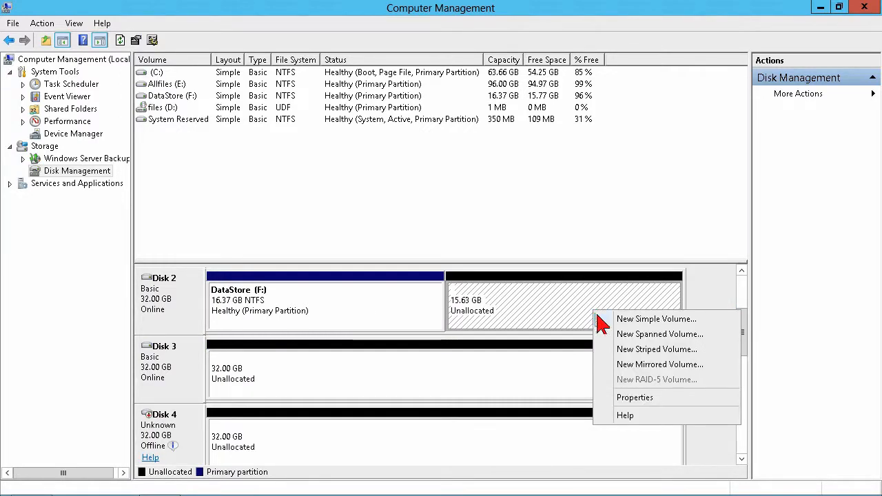
left_click(640, 336)
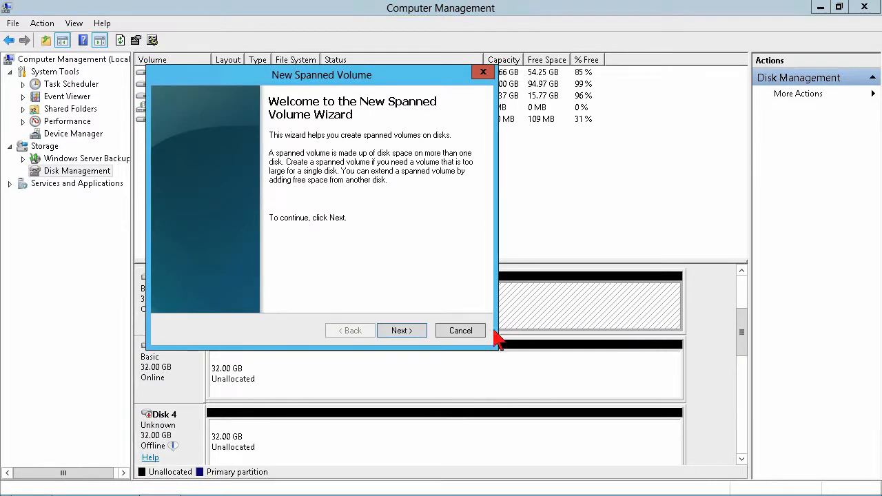
left_click(420, 332)
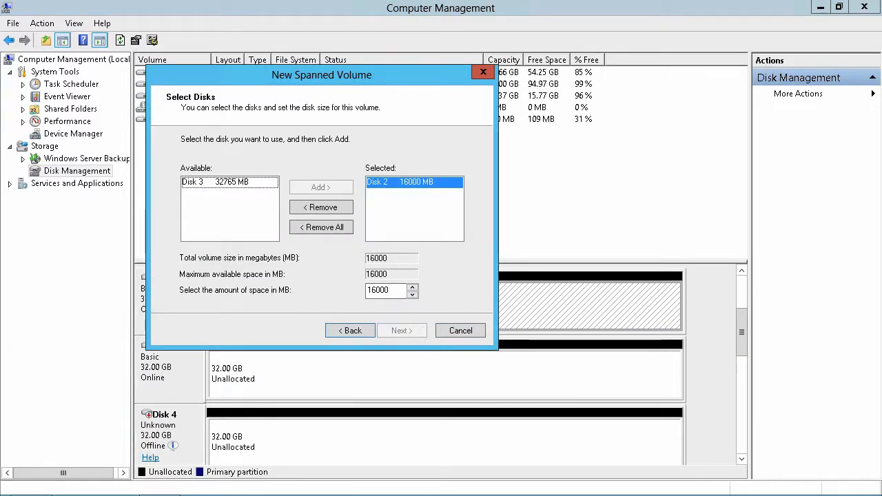
left_click(253, 184)
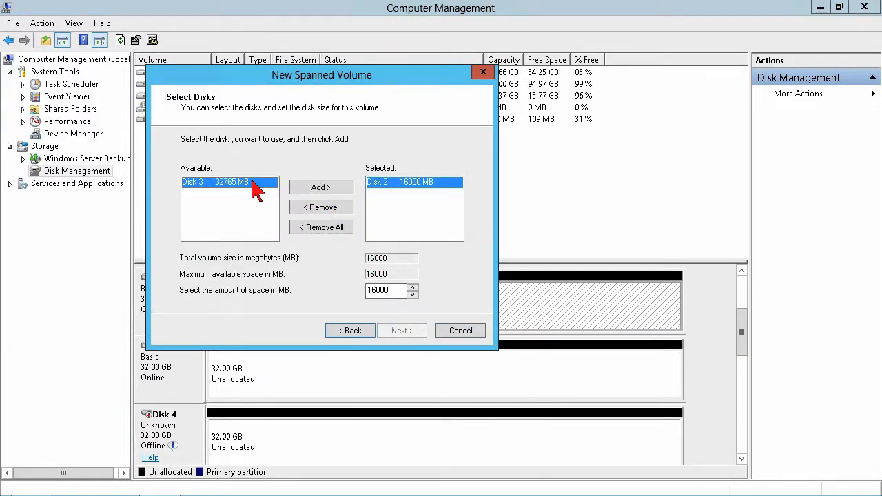
left_click(330, 189)
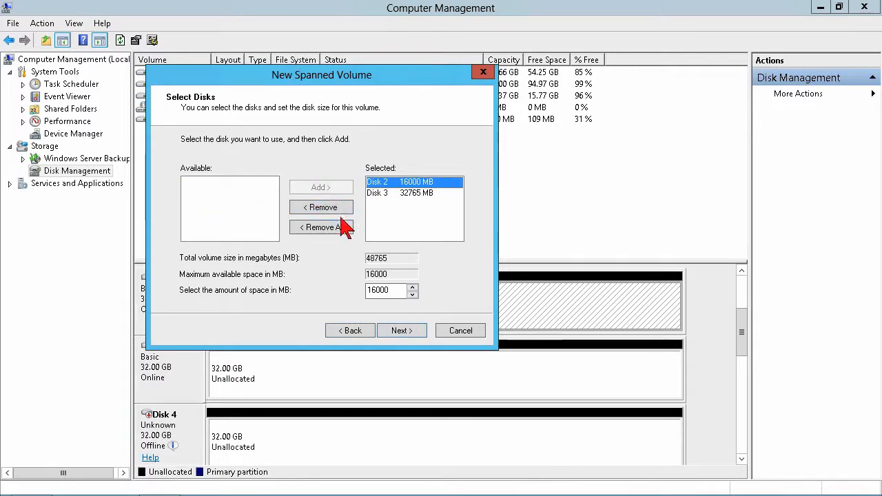
left_click(403, 332)
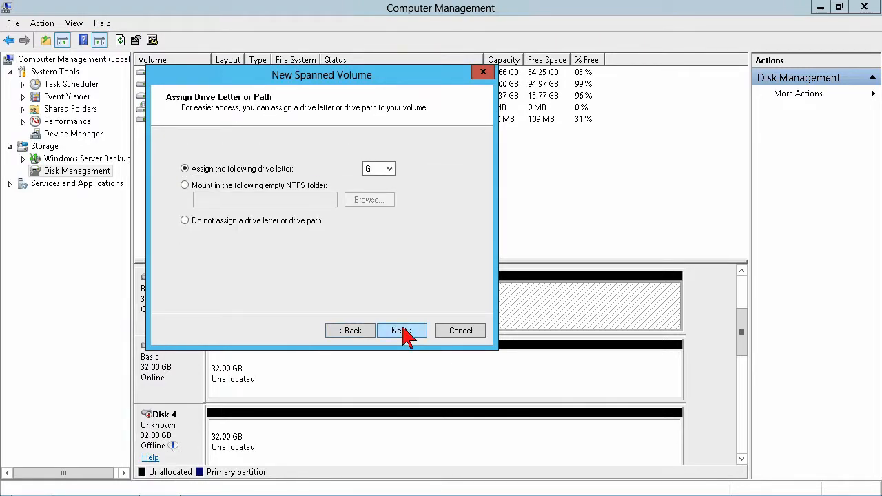
Choose to mount the spanned volume in a new empty NTFS folder named Departments on the F: drive
left_click(270, 186)
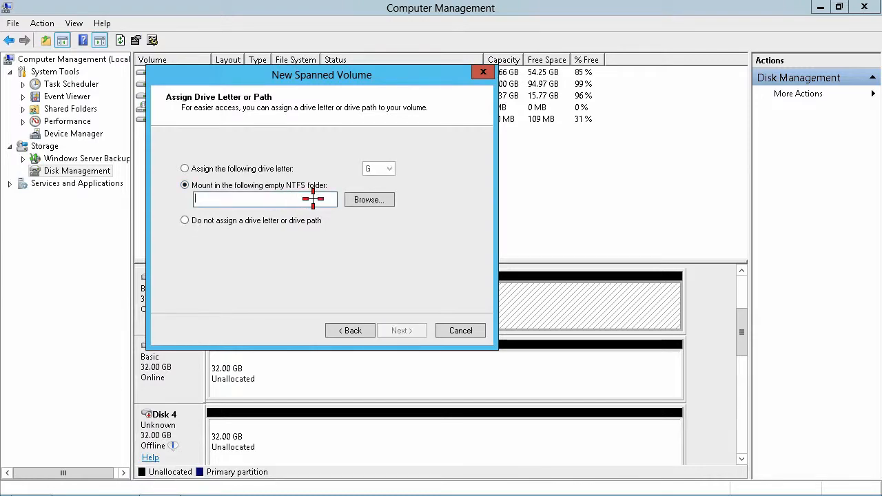
left_click(368, 201)
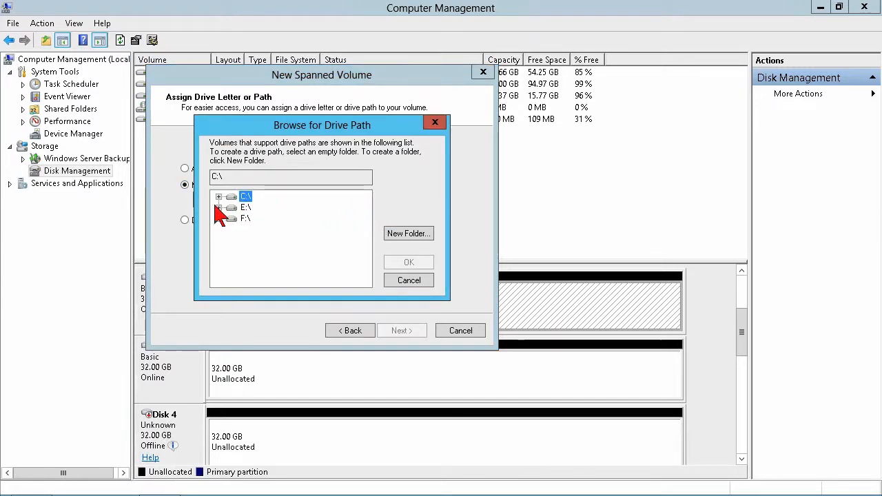
left_click(243, 219)
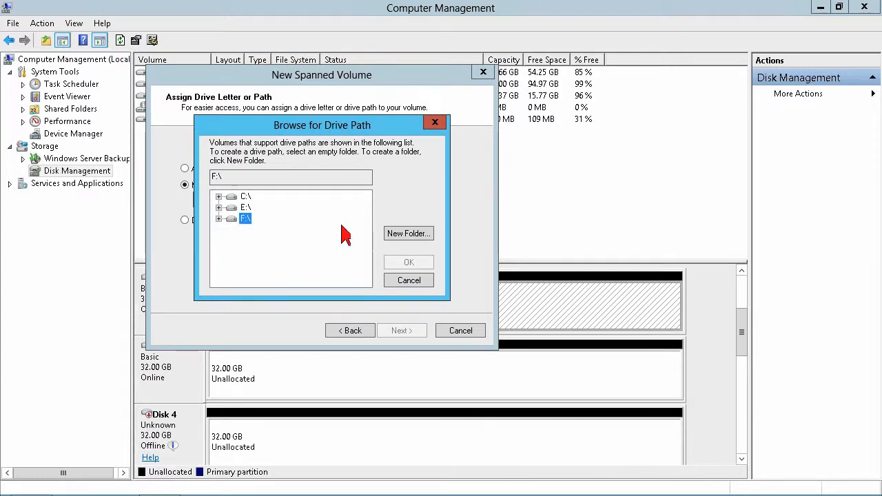
left_click(400, 236)
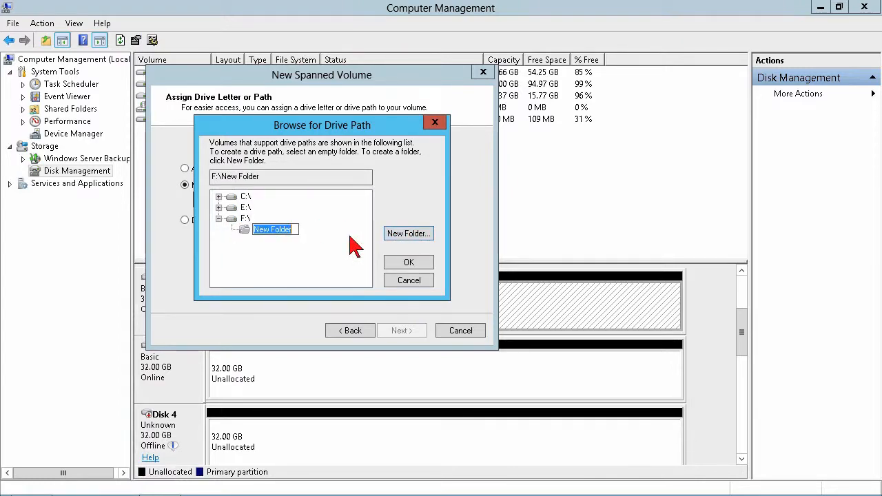
type("Project")
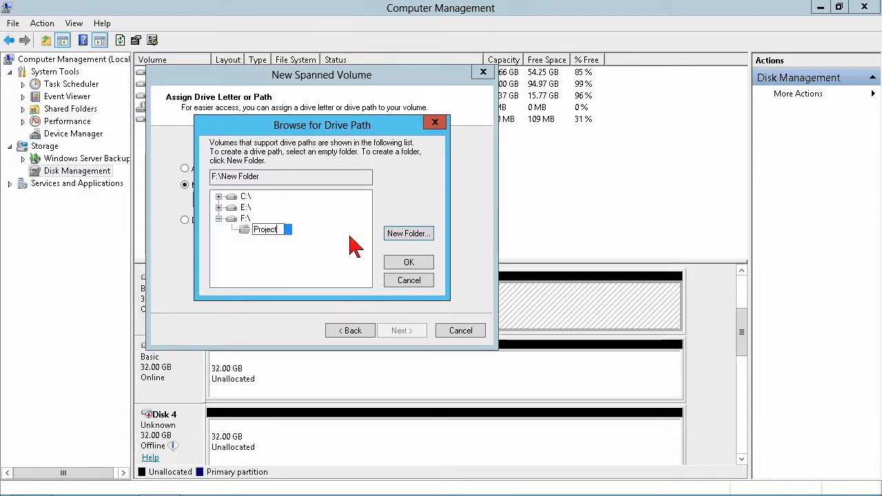
type("Departments")
key("Return")
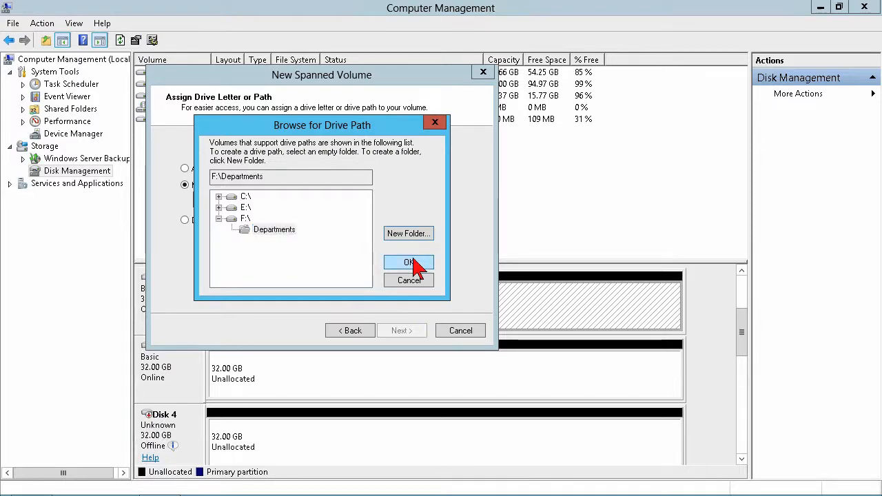
left_click(410, 263)
left_click(403, 331)
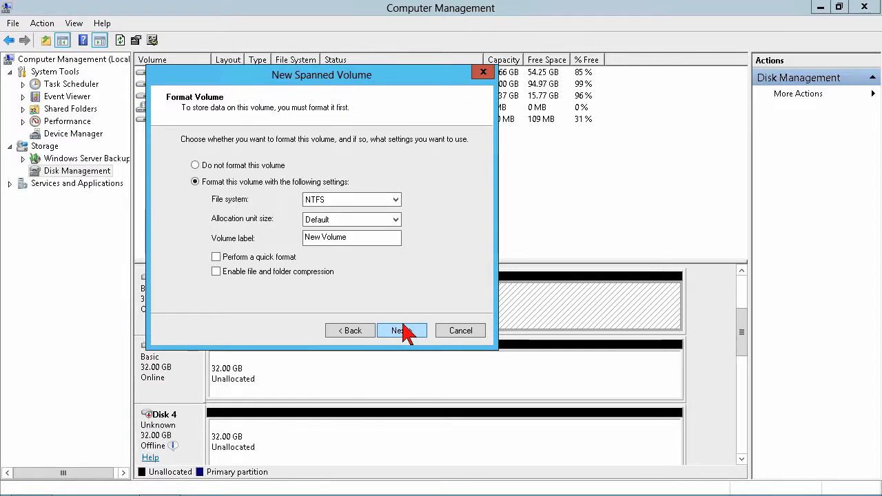
Label the spanned volume Departments, create it with a quick NTFS format, and accept converting the basic disks to dynamic
left_click_drag(355, 237, 289, 239)
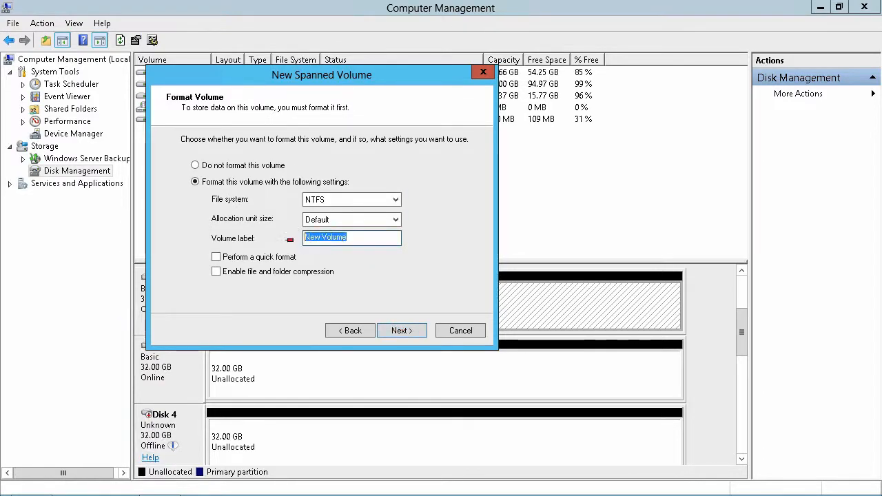
type("Departments")
left_click(252, 257)
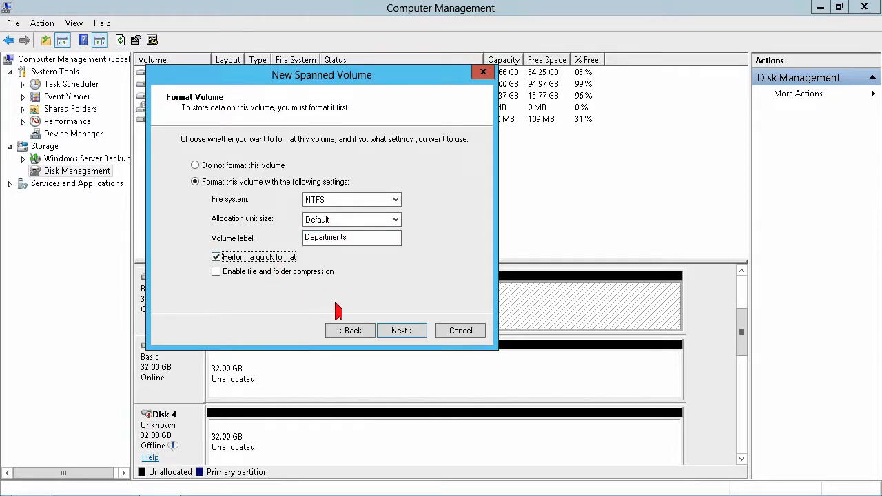
left_click(412, 334)
left_click(412, 334)
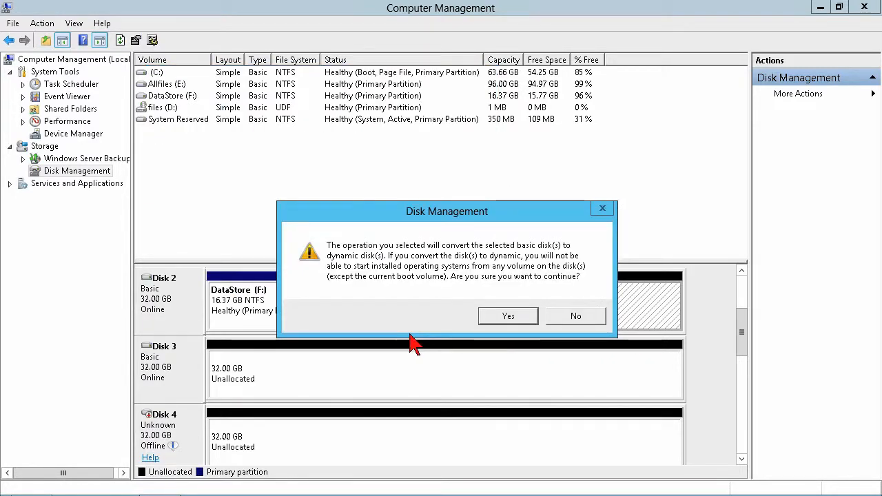
left_click(497, 321)
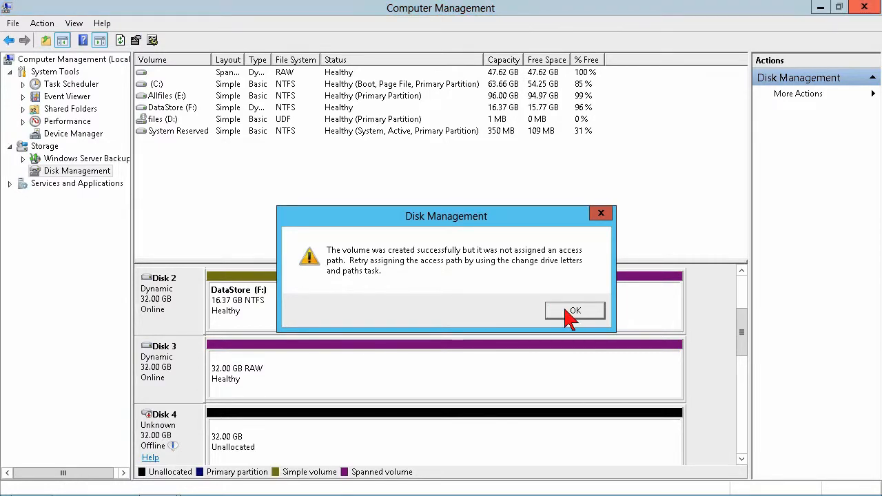
left_click(571, 313)
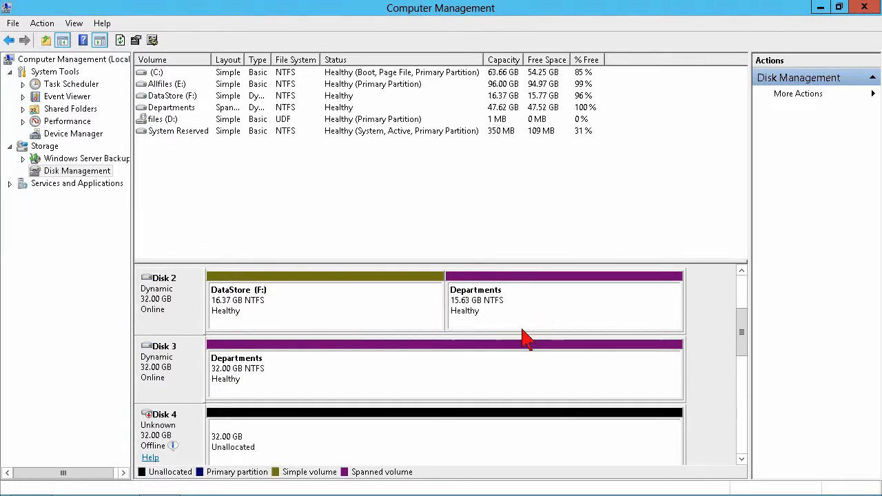
Add a mount path to the Departments volume using the existing NTFS folder F:\Departments
right_click(530, 319)
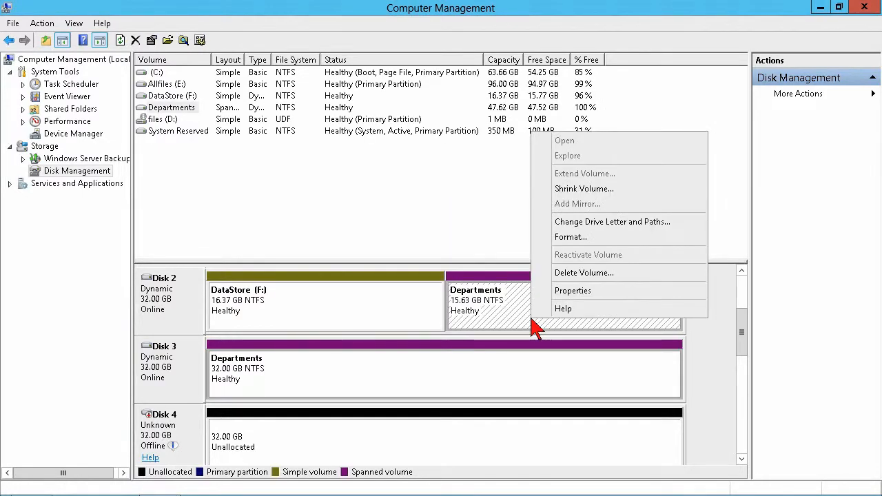
left_click(606, 222)
left_click(344, 292)
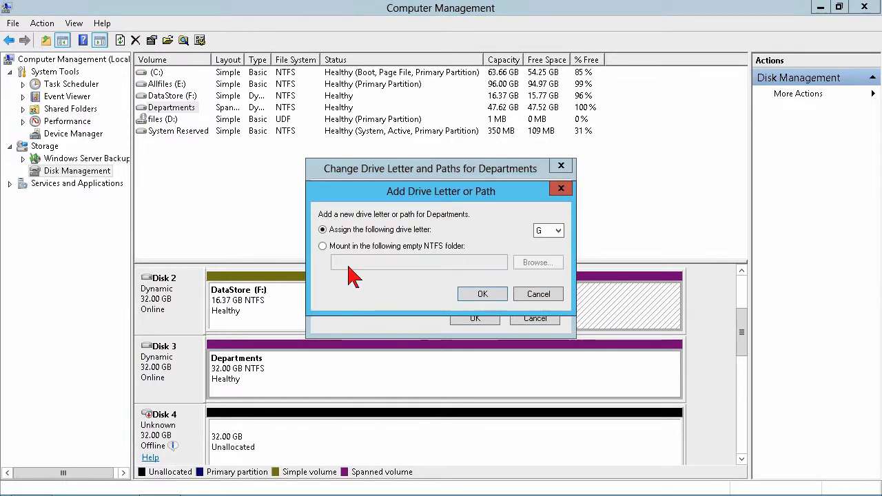
left_click(348, 246)
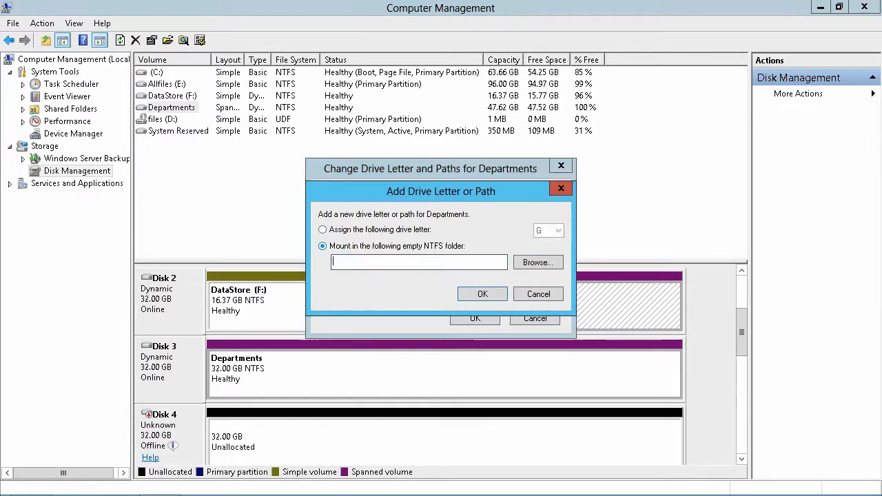
left_click(536, 267)
left_click(364, 259)
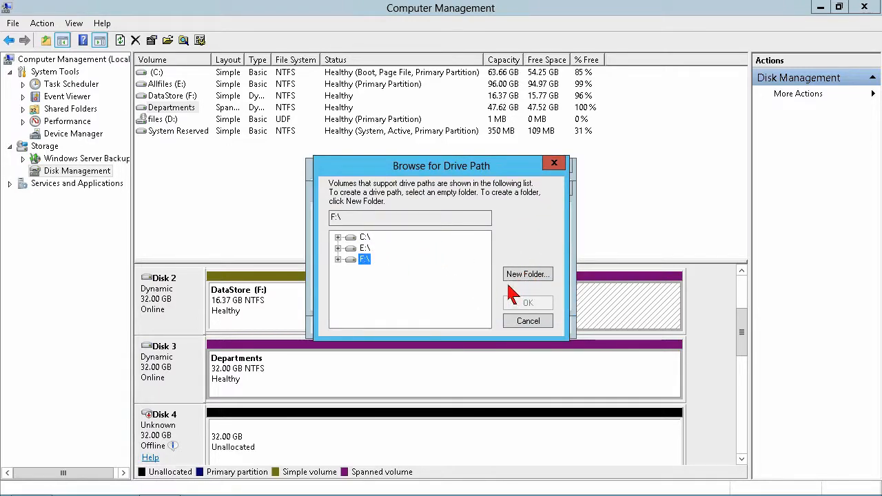
left_click(338, 259)
left_click(383, 271)
left_click(525, 304)
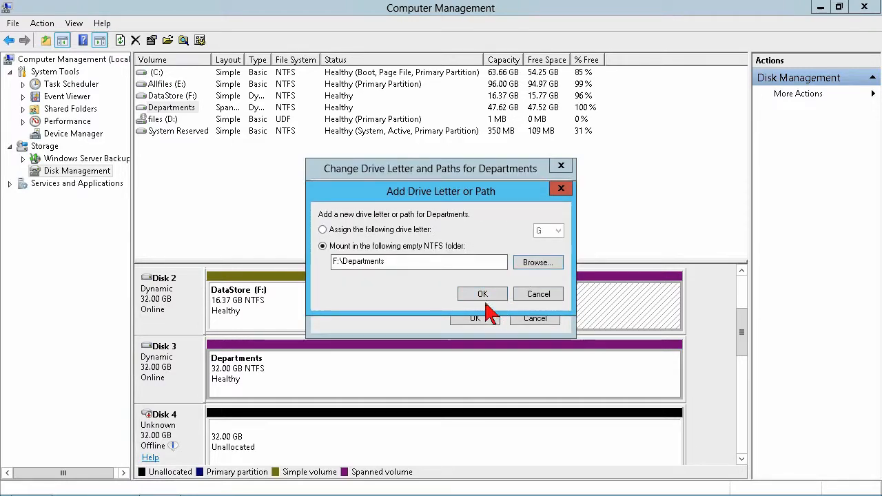
left_click(483, 296)
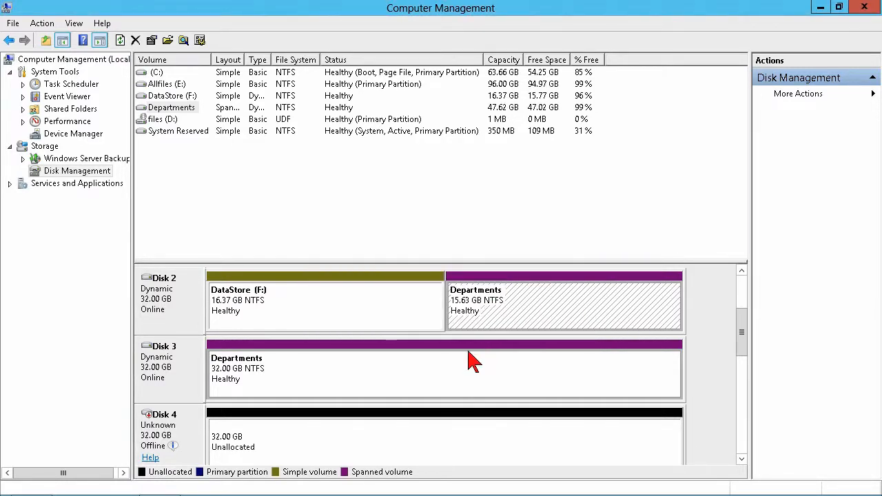
Switch to File Explorer and examine the Departments folder on DataStore (F:), including its contents and full path
mouse_move(306, 495)
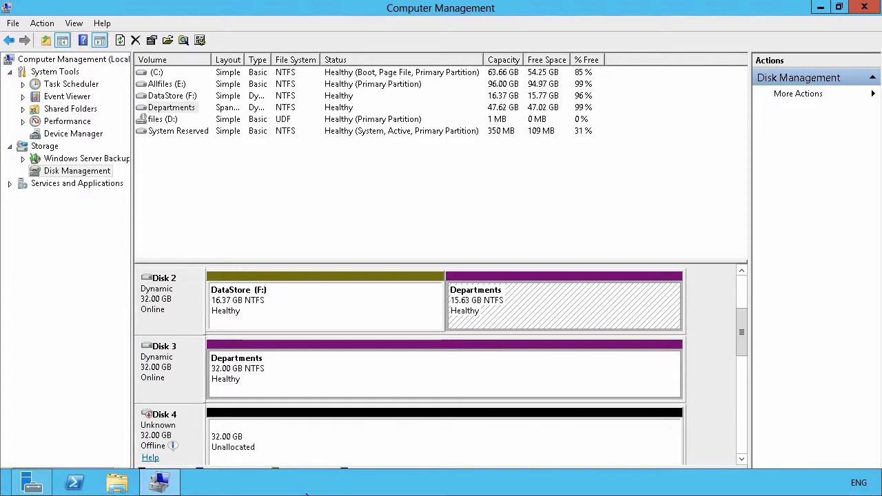
left_click(117, 482)
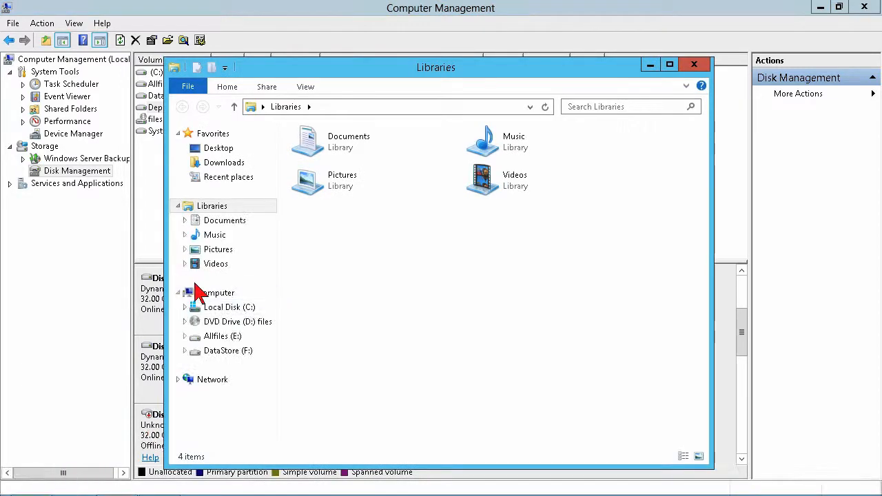
left_click(234, 349)
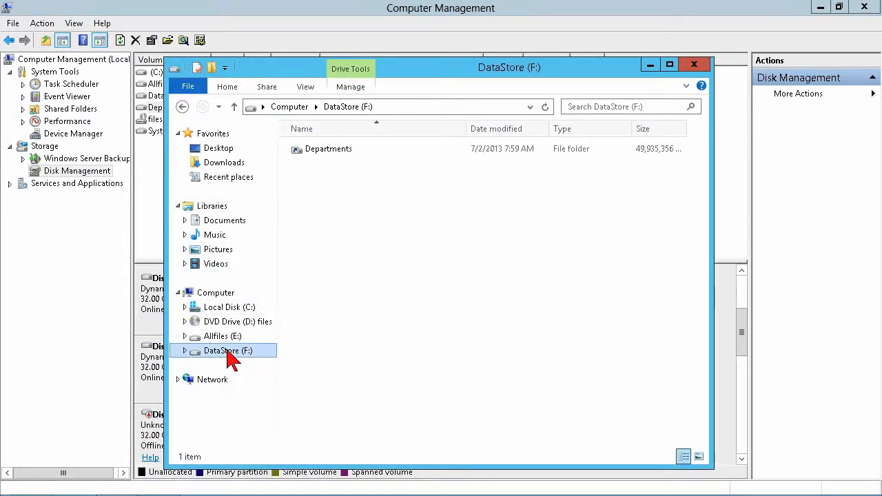
left_click(344, 157)
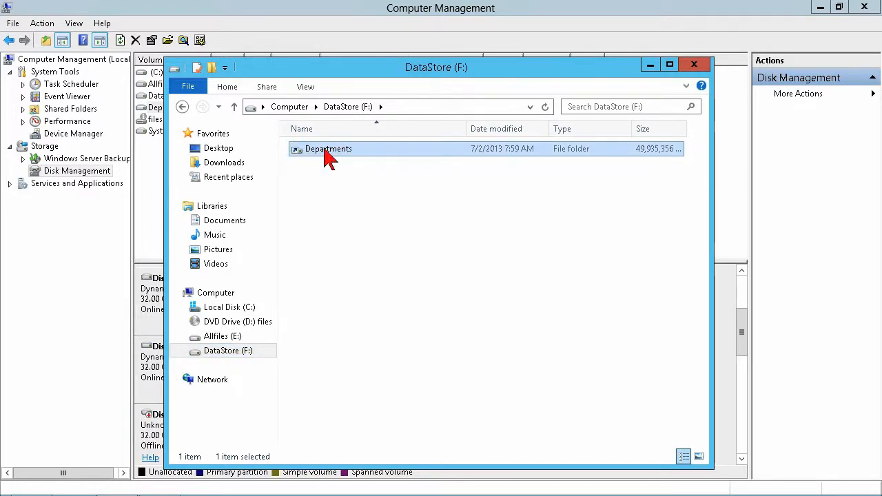
double_click(332, 158)
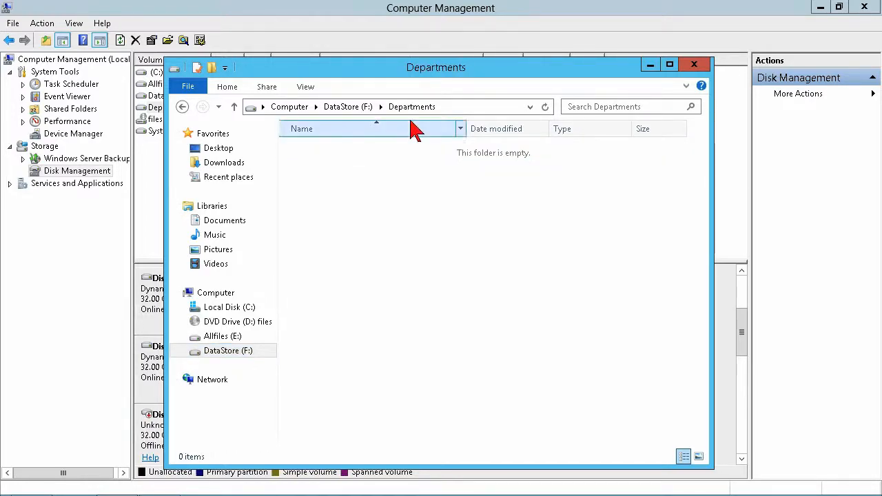
left_click(482, 109)
left_click(395, 108)
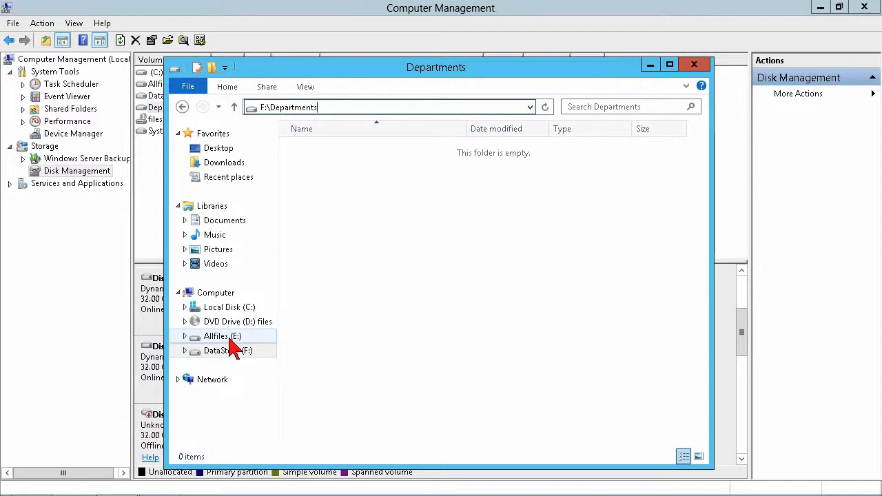
Close the Departments folder window and examine the commands available for the Departments volume on Disk 3 and the unallocated space on Disk 4
left_click(694, 65)
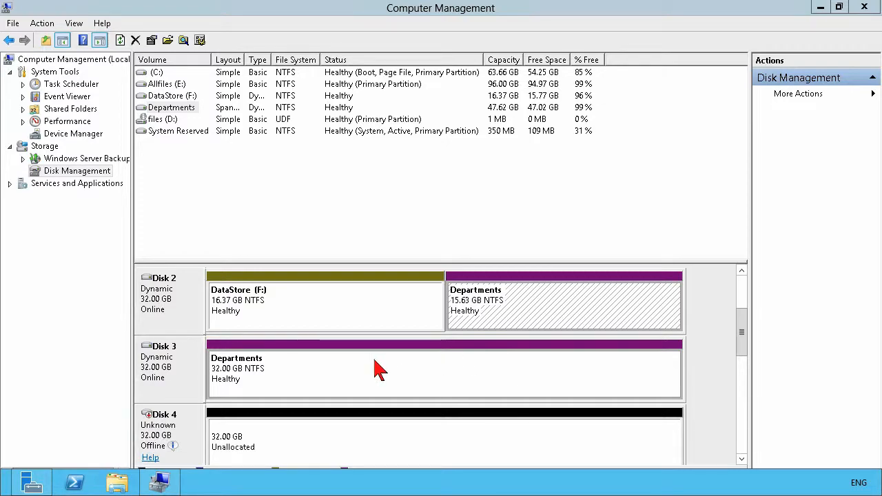
mouse_move(741, 348)
left_mouse_down()
mouse_move(742, 311)
mouse_move(742, 335)
left_mouse_up()
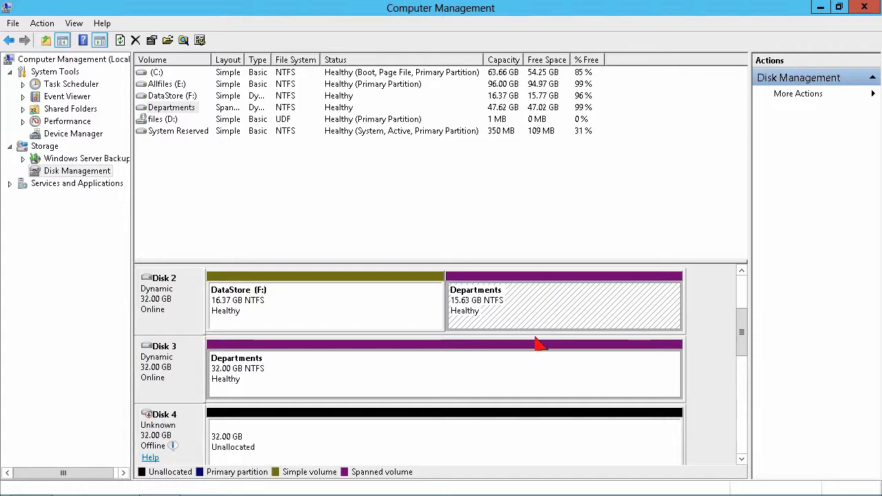
right_click(548, 381)
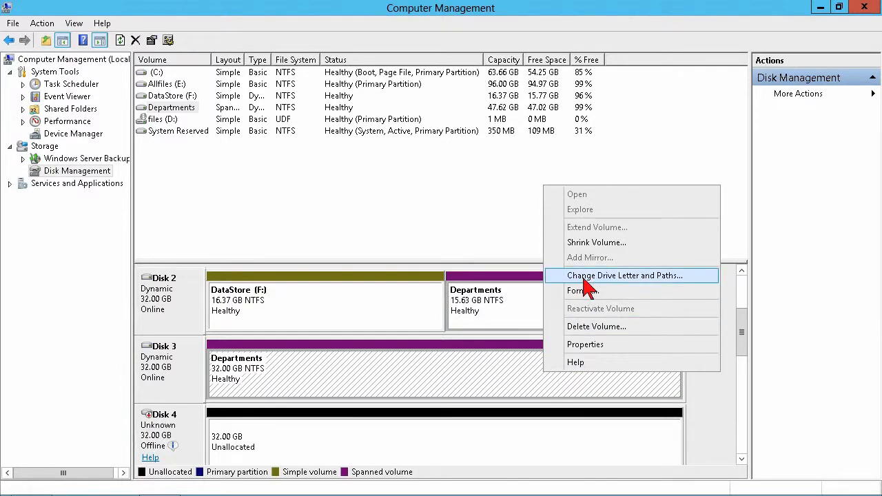
right_click(541, 442)
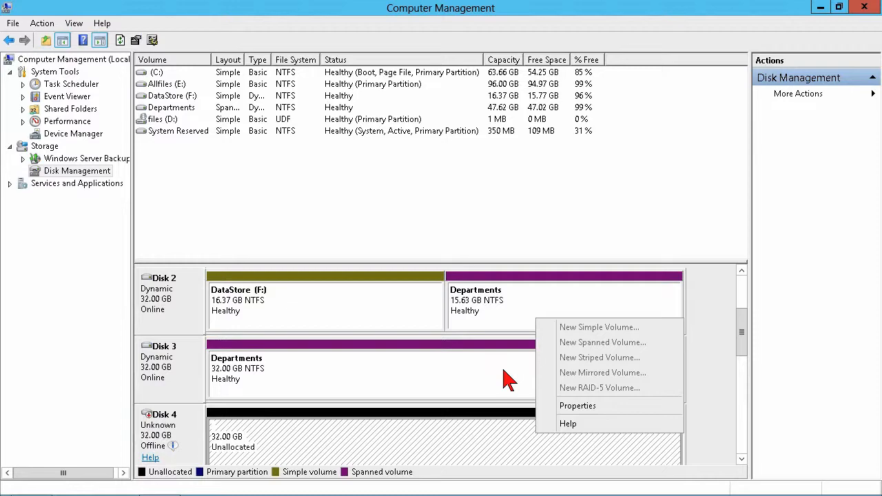
left_click(523, 243)
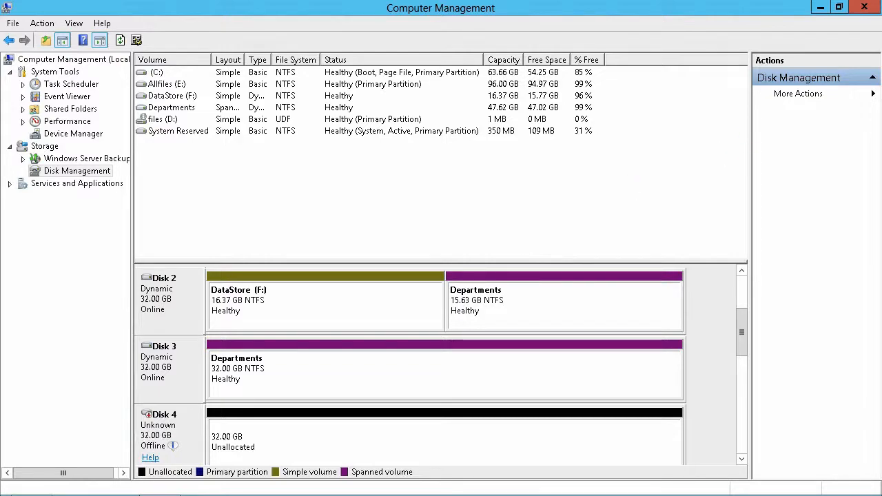
Close Computer Management to return to the Server Manager dashboard
left_click(863, 25)
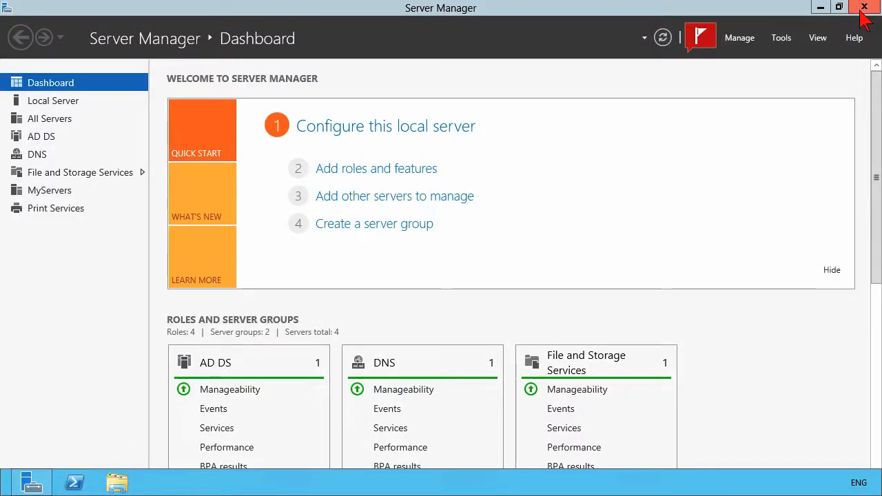